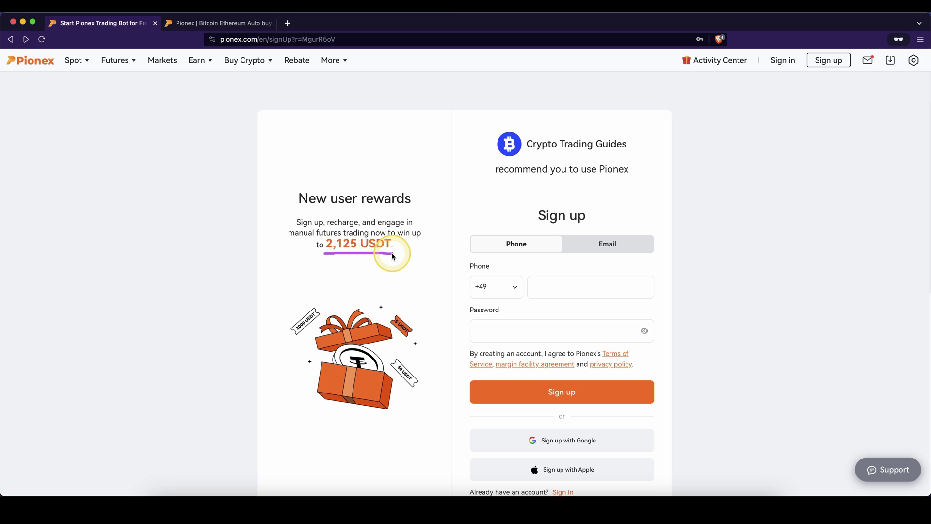
# Review the Newbie Tasks on the futures bonus page, then return to the sign-up page's Email option
pyautogui.hotkey('ctrl', 'Tab')
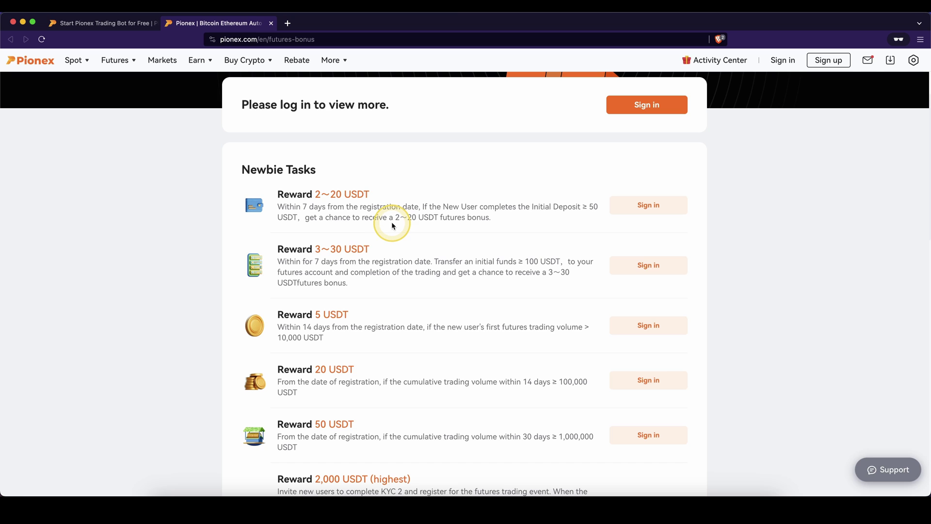
pyautogui.moveTo(390, 223); pyautogui.dragTo(455, 224)
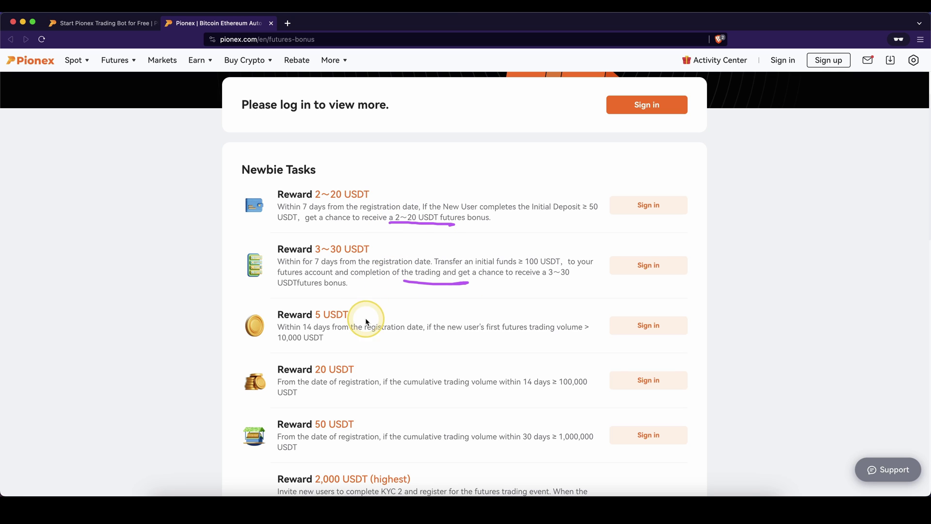
pyautogui.hotkey('ctrl', 'shift', 'Tab')
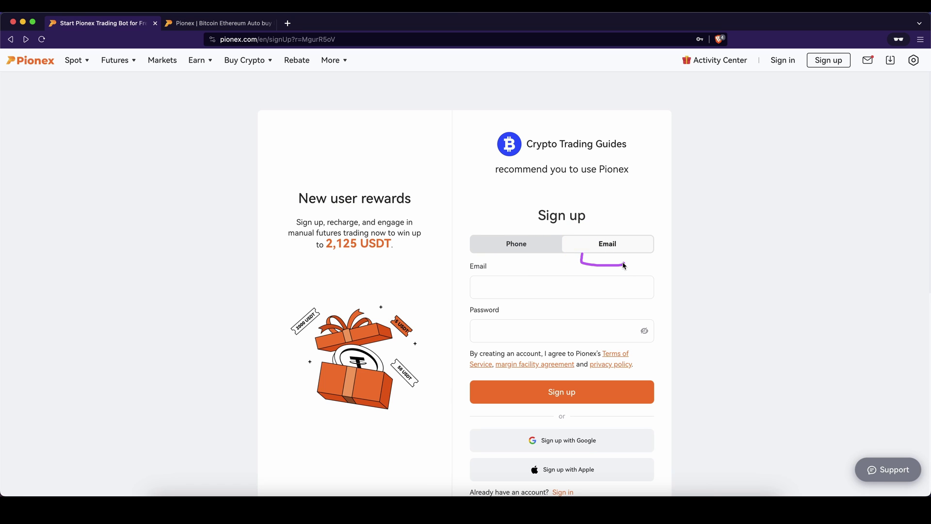
pyautogui.moveTo(492, 289); pyautogui.dragTo(541, 290)
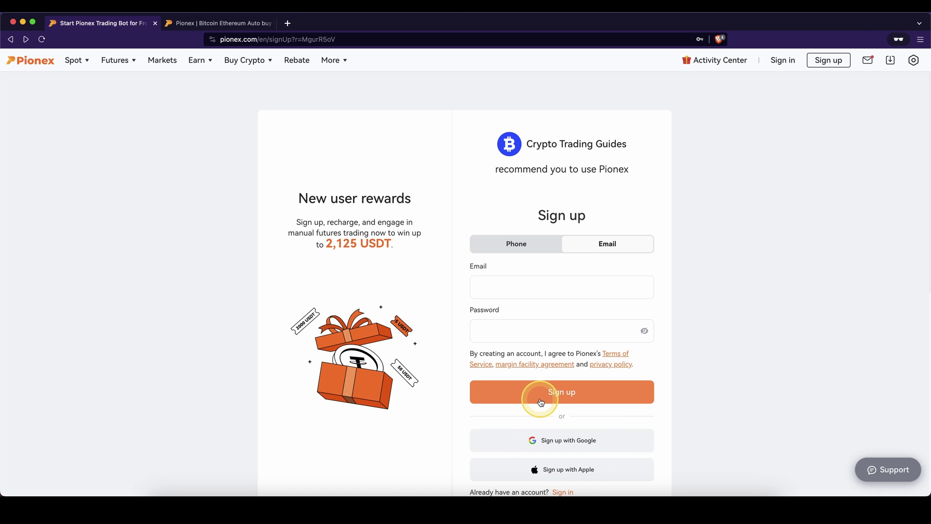
# Go to Wallet > Overview > Deposit and choose USDT - Tether on the Tron (TRC20) network
pyautogui.hotkey('ctrl', 'w')
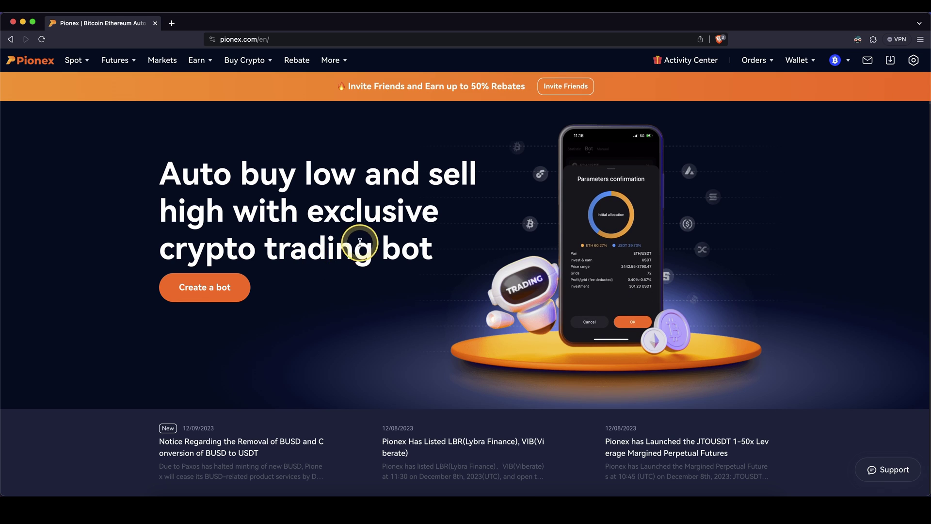
pyautogui.moveTo(800, 60)
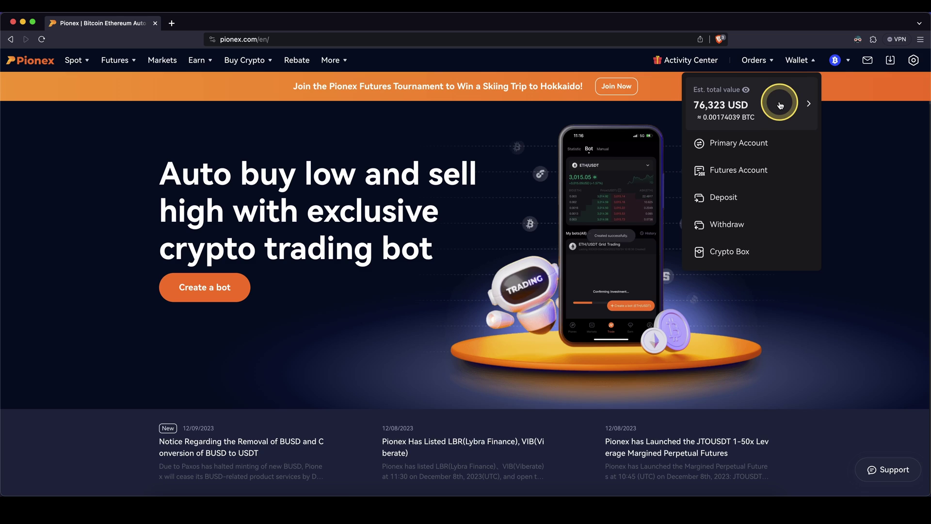
pyautogui.click(780, 105)
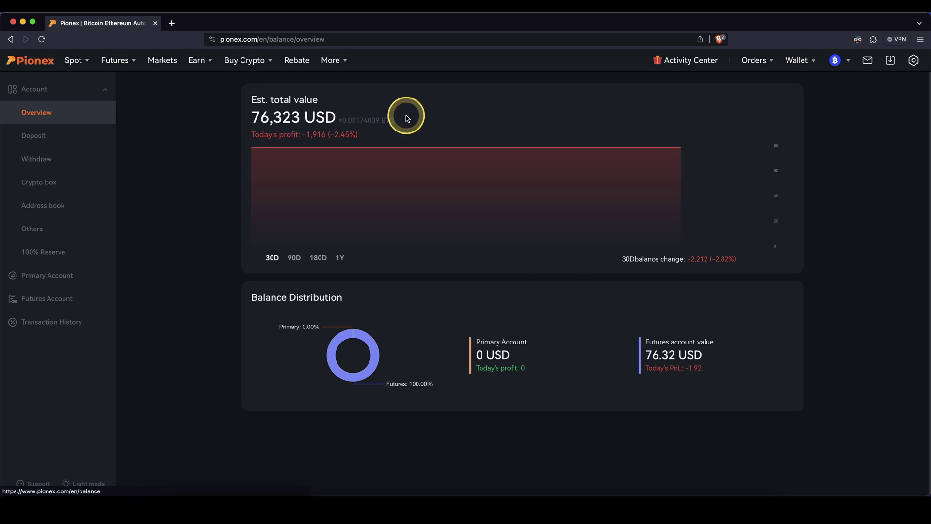
pyautogui.click(60, 143)
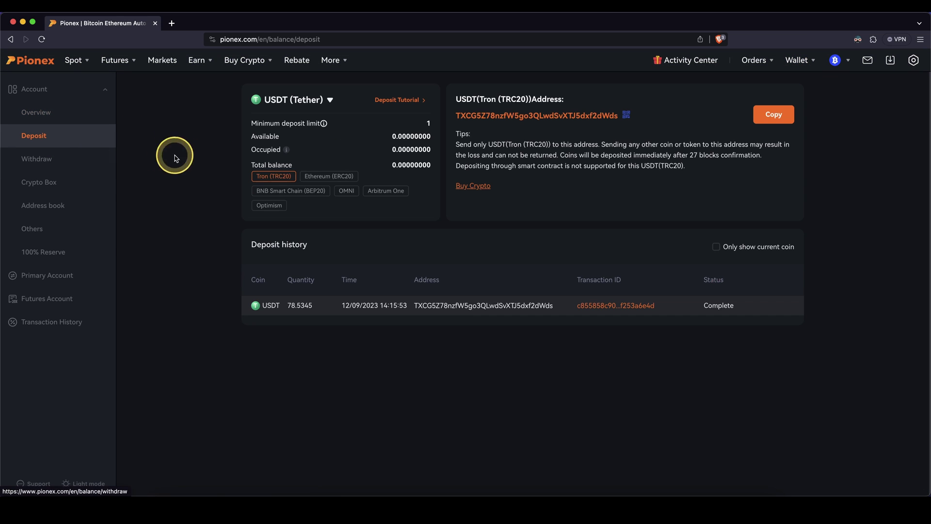
pyautogui.moveTo(253, 87); pyautogui.dragTo(361, 115)
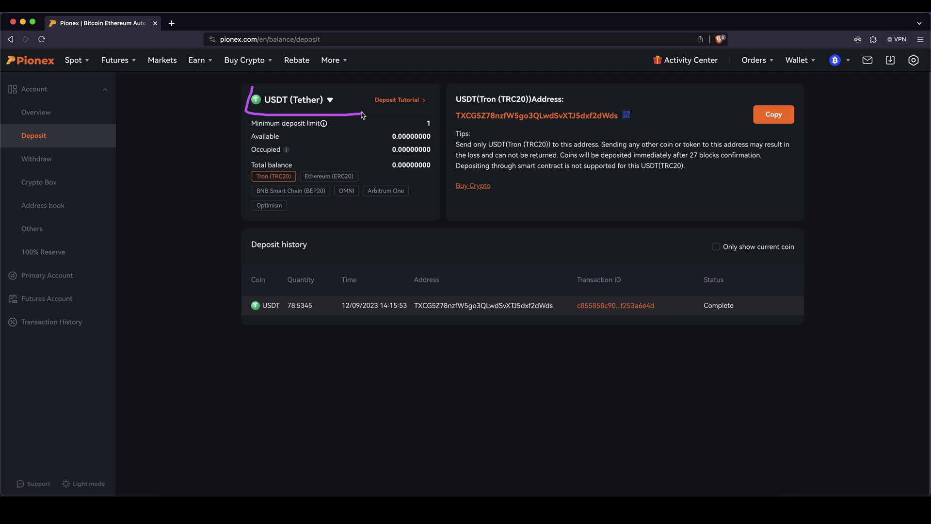
pyautogui.click(325, 100)
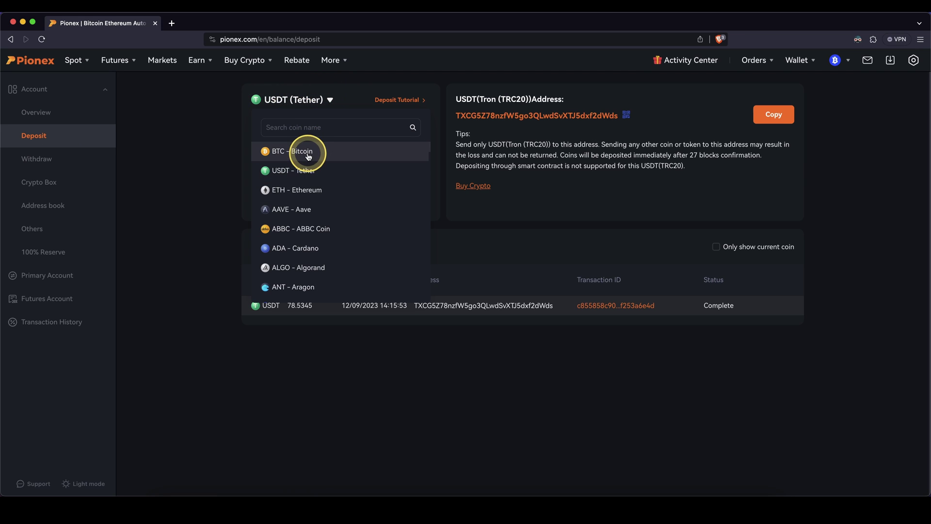
pyautogui.click(299, 129)
pyautogui.click(300, 171)
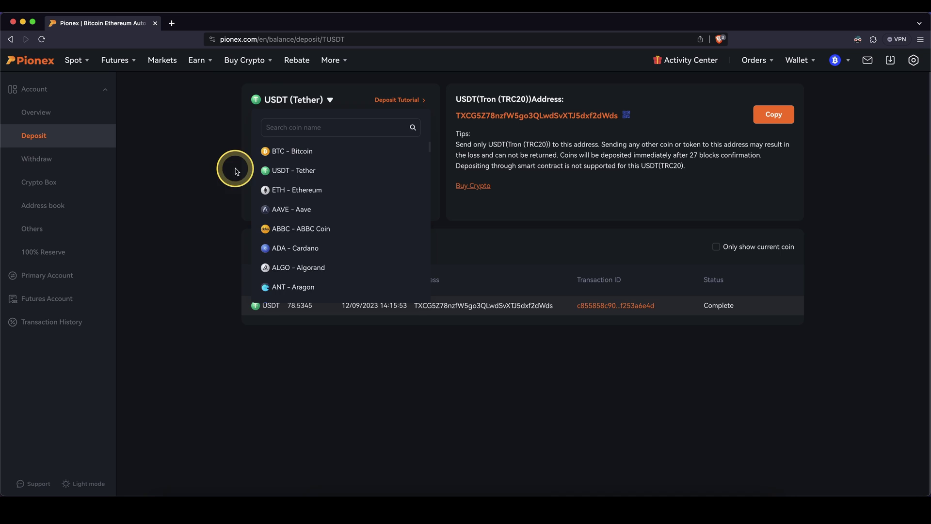
pyautogui.click(267, 107)
pyautogui.click(218, 141)
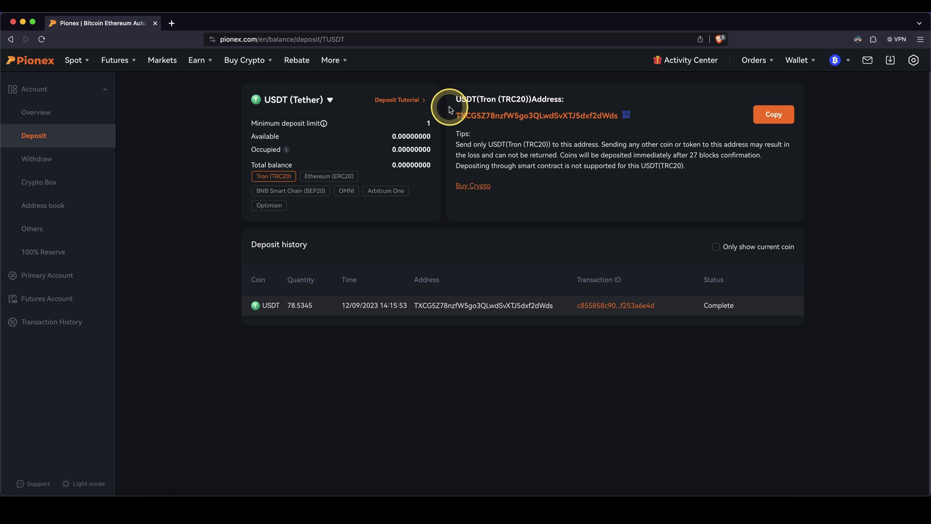
# Copy the TRC20 USDT deposit address and confirm USDT stays selected as the deposit coin
pyautogui.click(763, 122)
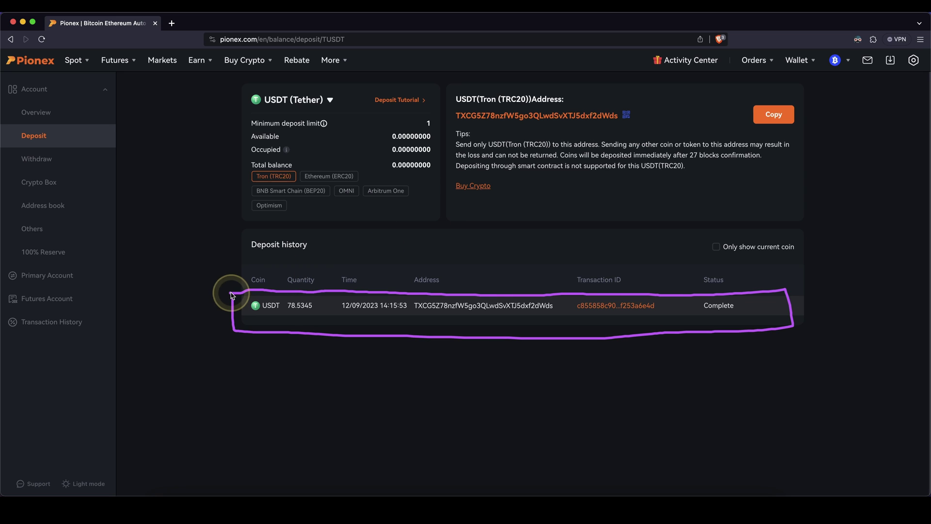
pyautogui.click(288, 100)
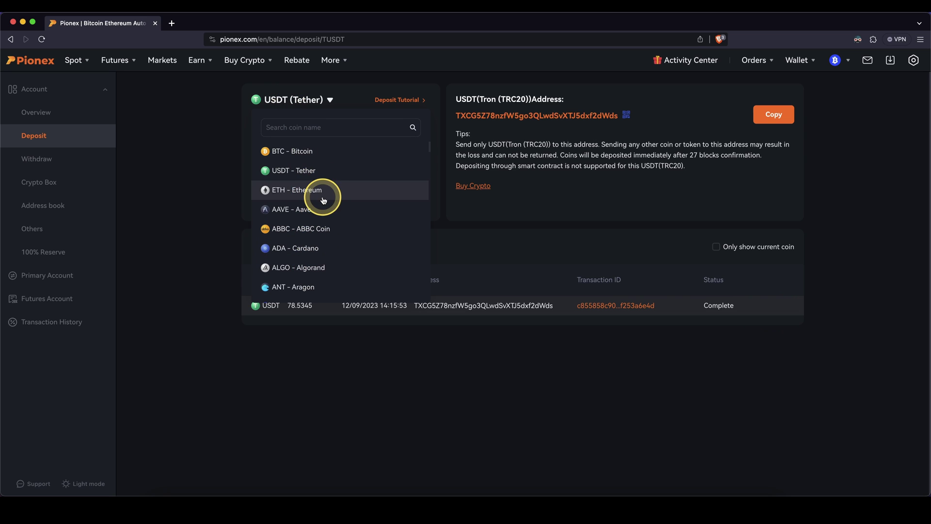
pyautogui.click(183, 172)
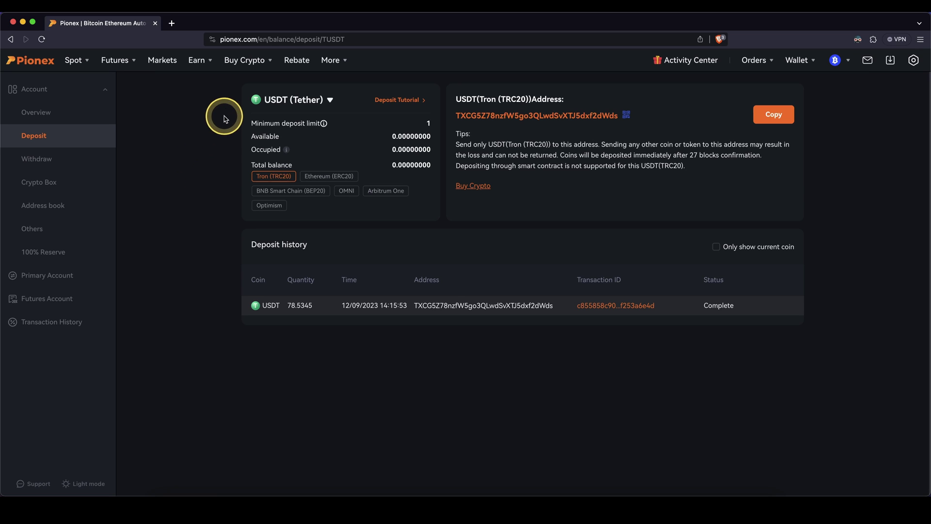
pyautogui.moveTo(245, 60)
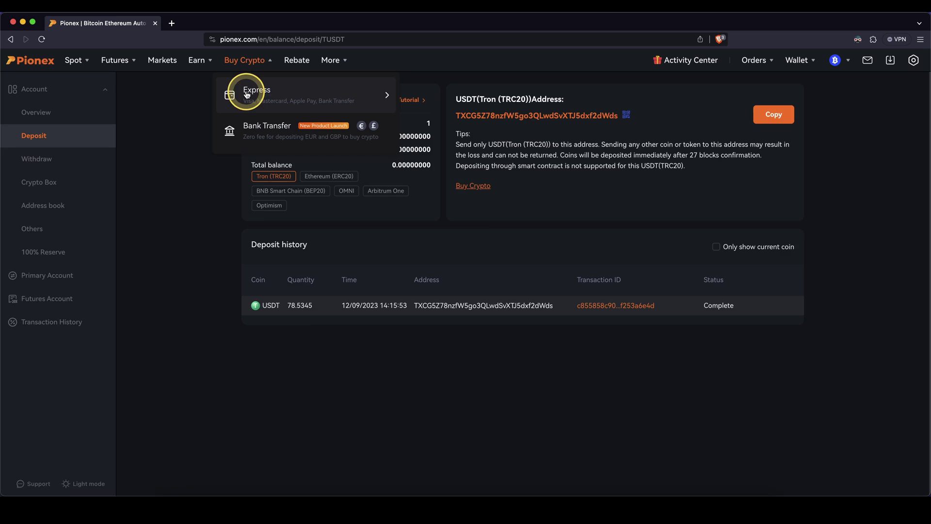
# Go to Buy Crypto > Express and switch the spend currency from USD to EUR for a 500 EUR purchase
pyautogui.click(246, 94)
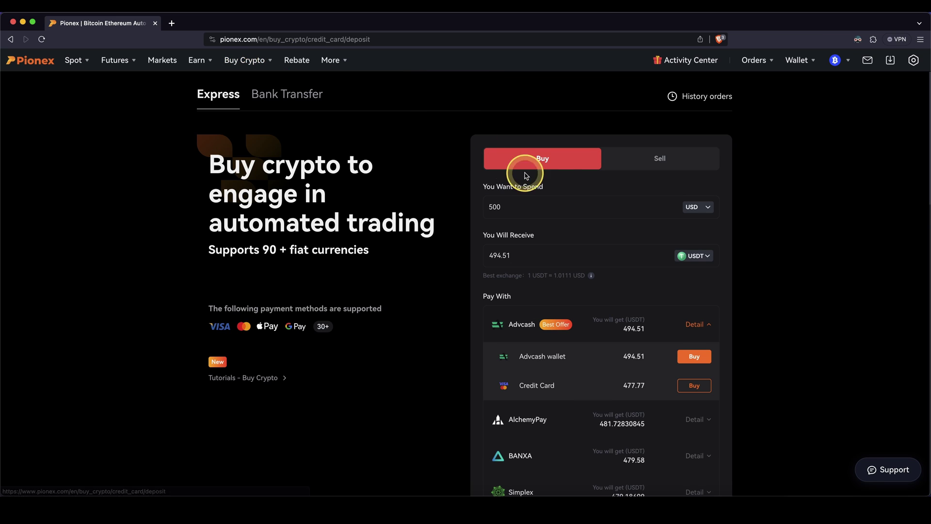
pyautogui.click(706, 208)
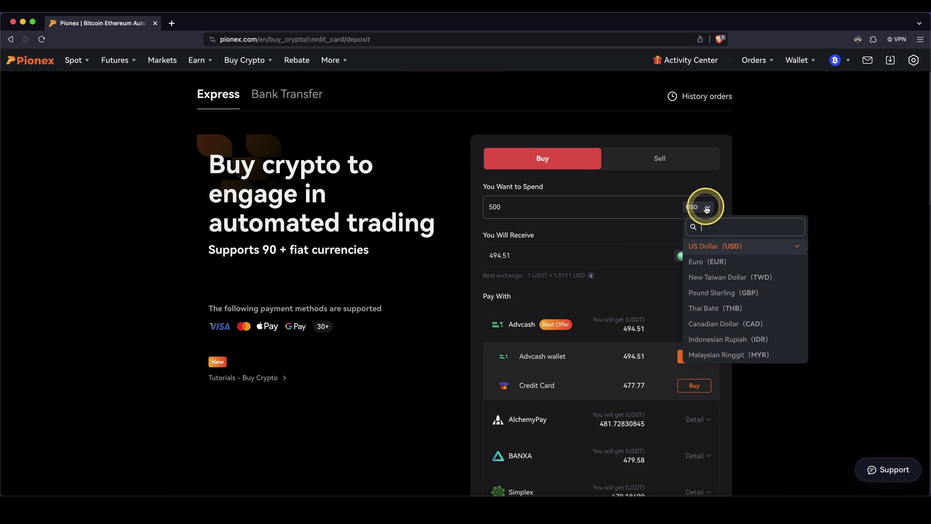
pyautogui.click(714, 255)
pyautogui.click(693, 257)
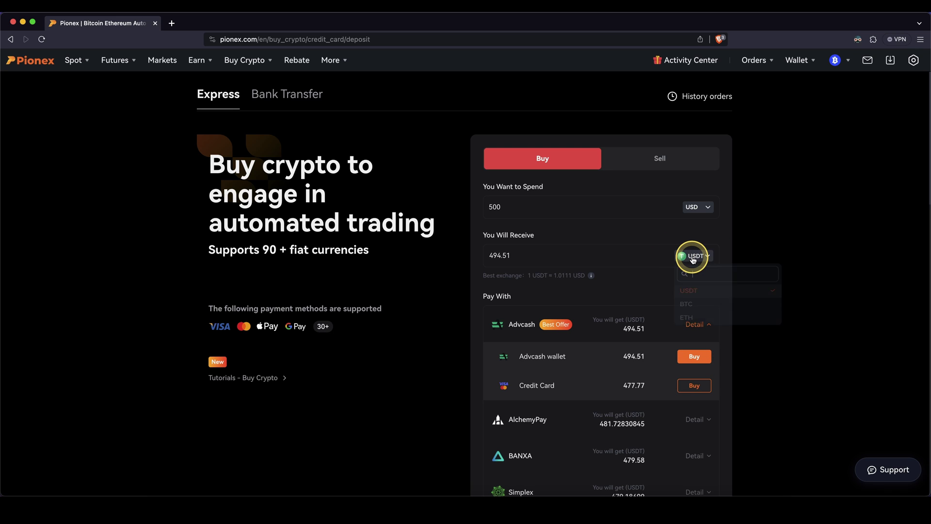
pyautogui.click(708, 207)
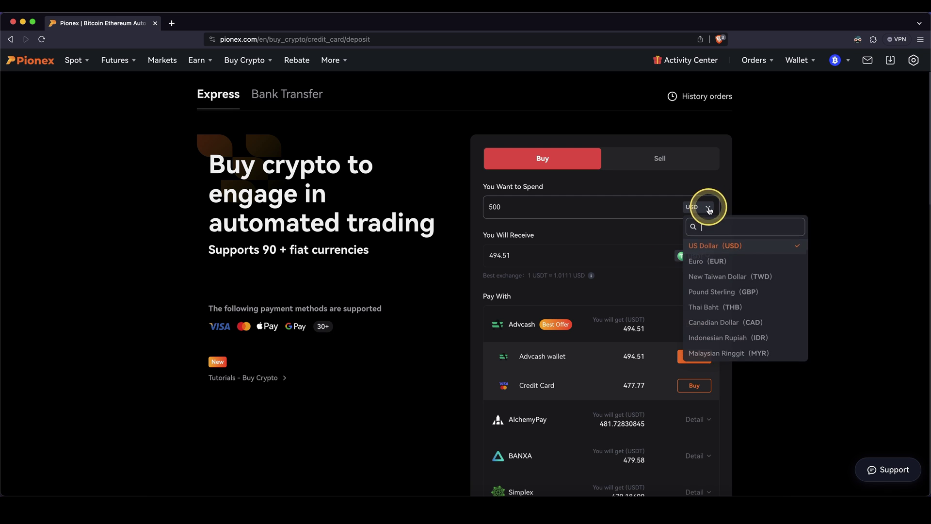
pyautogui.click(704, 259)
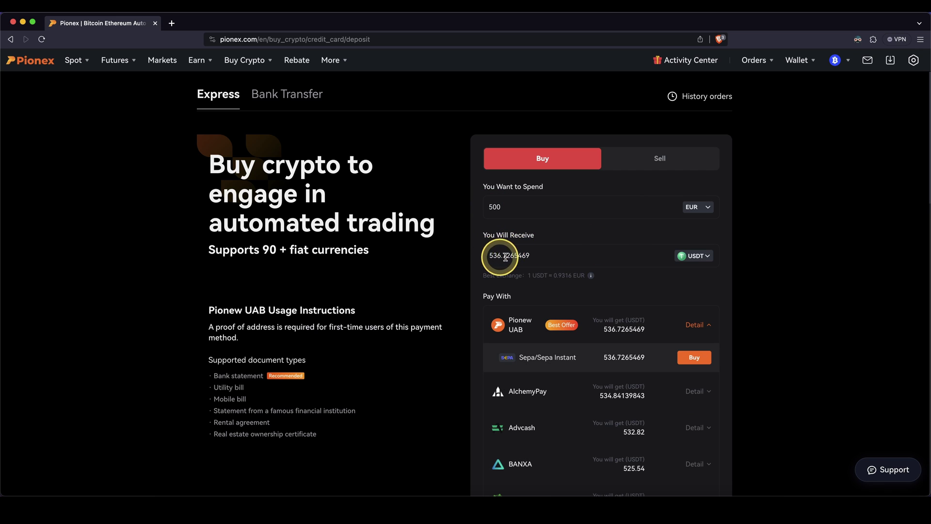
# Browse the receivable coin list to check the USDT receive options for the EUR spend
pyautogui.click(695, 259)
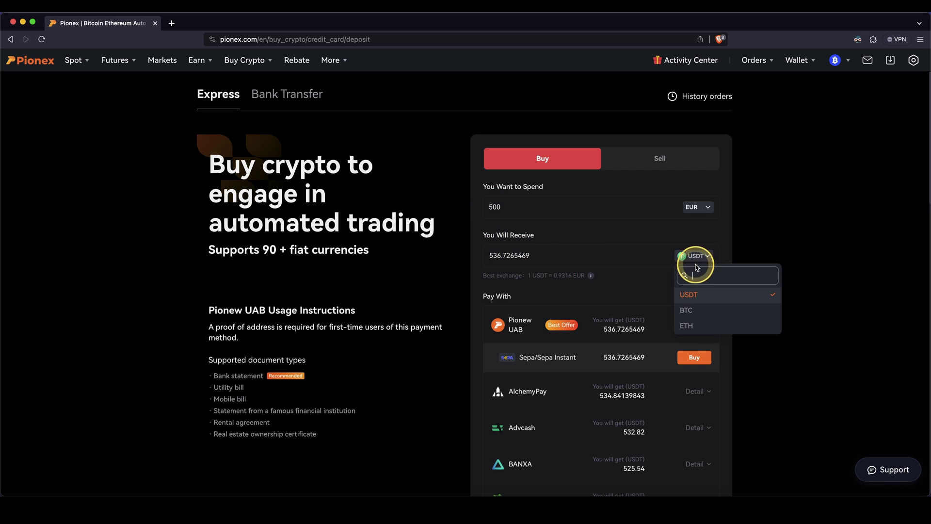
pyautogui.moveTo(686, 216)
pyautogui.mouseDown()
pyautogui.moveTo(725, 220)
pyautogui.moveTo(725, 237)
pyautogui.mouseUp()
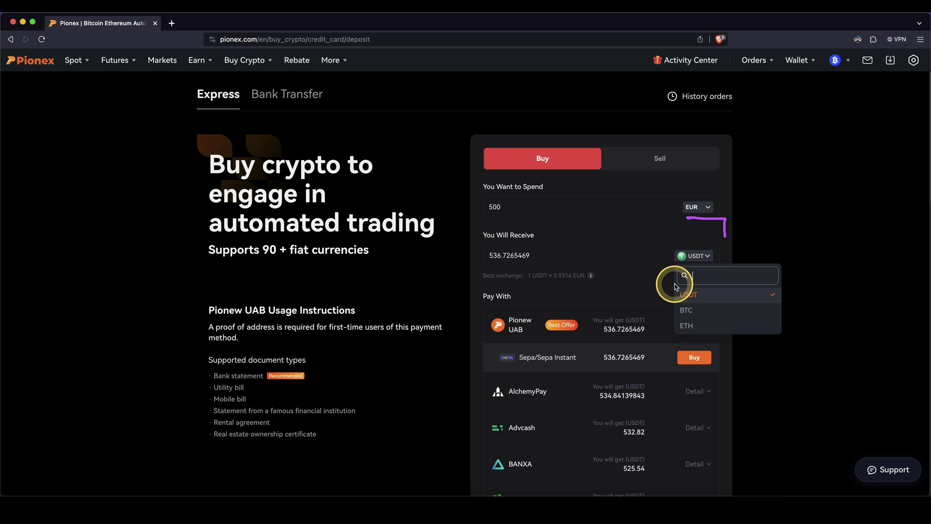
pyautogui.moveTo(676, 285); pyautogui.dragTo(682, 356)
pyautogui.click(685, 289)
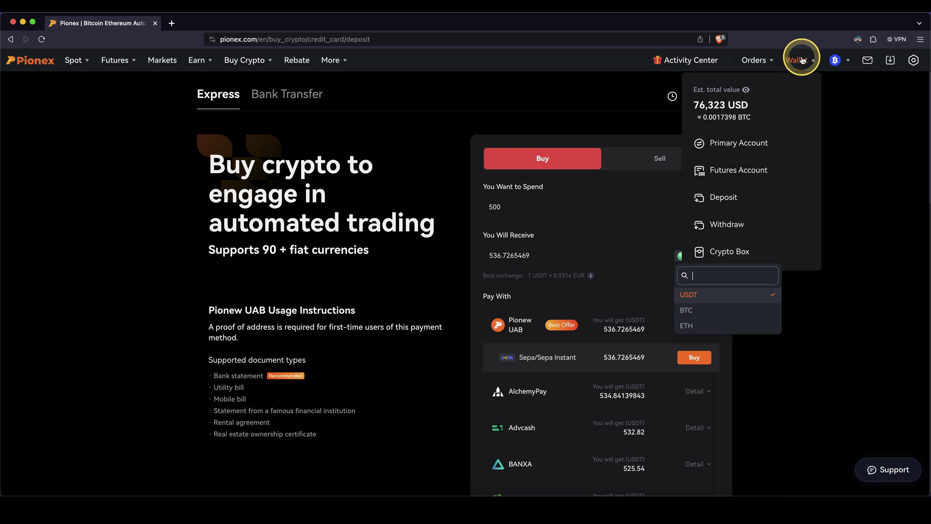
# Keep USDT as receive coin and expand BANXA's iDEAL, SEPA, Google Pay, Apple Pay and card offers for 500 EUR
pyautogui.click(692, 296)
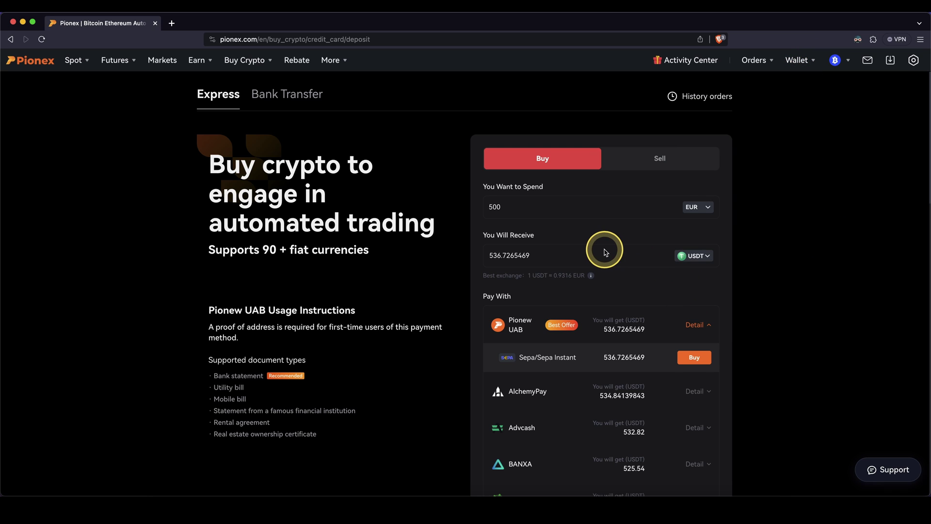
pyautogui.scroll(-2, 597, 244)
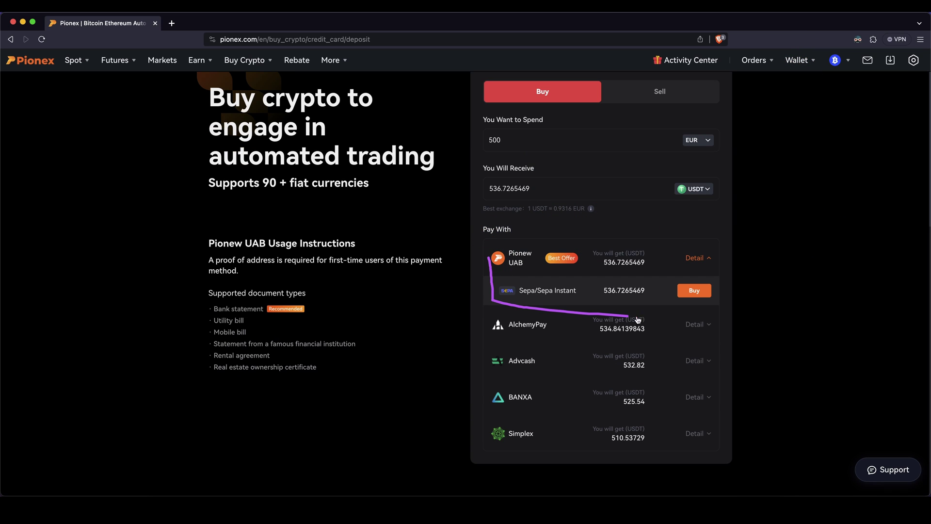
pyautogui.moveTo(503, 298); pyautogui.dragTo(579, 295)
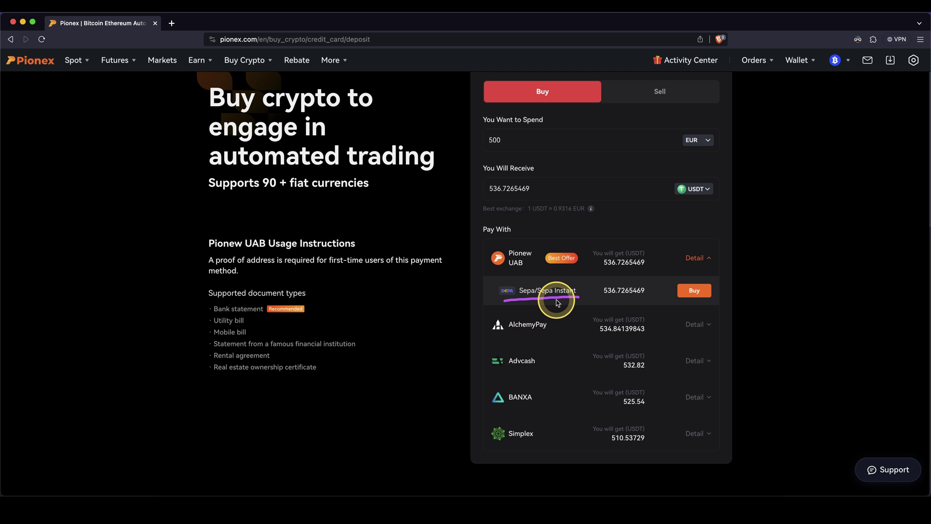
pyautogui.scroll(-1, 553, 306)
pyautogui.click(695, 385)
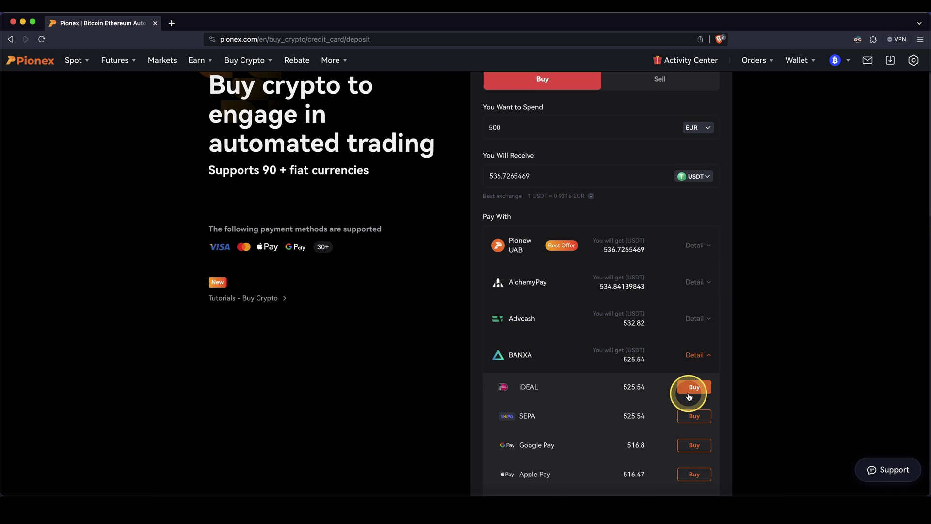
pyautogui.scroll(-2, 615, 386)
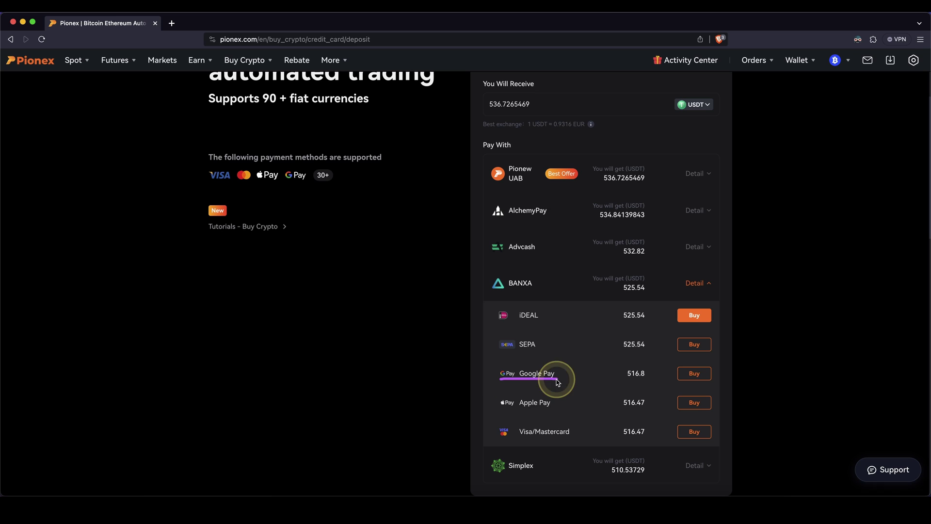
pyautogui.click(492, 419)
pyautogui.moveTo(502, 442); pyautogui.dragTo(567, 441)
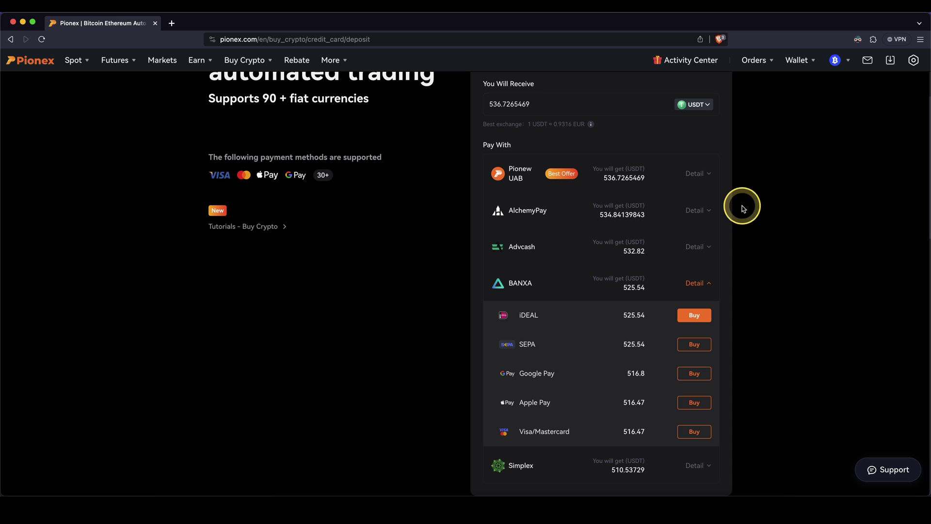
pyautogui.moveTo(725, 316); pyautogui.dragTo(787, 292)
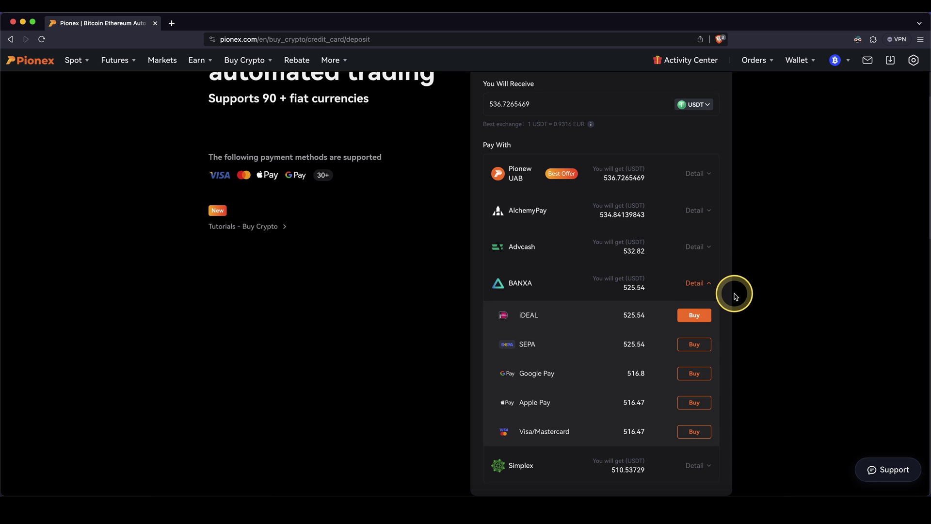
pyautogui.scroll(3, 734, 296)
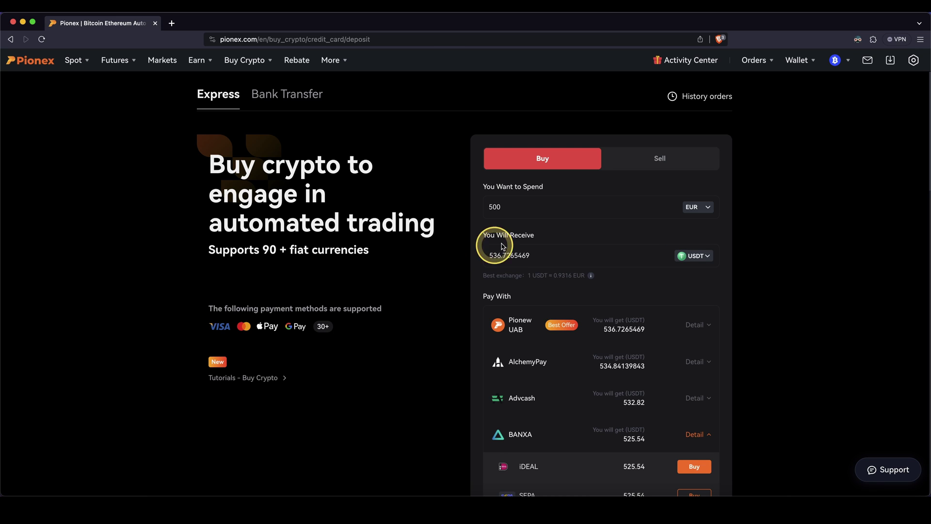
# View the Primary account, then the Futures account balance details showing 76.32 USDT
pyautogui.click(797, 64)
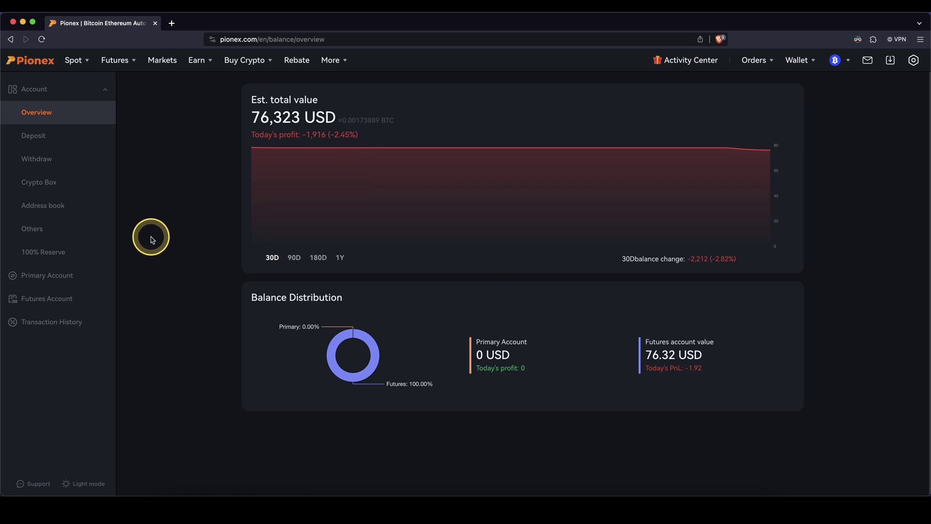
pyautogui.click(36, 276)
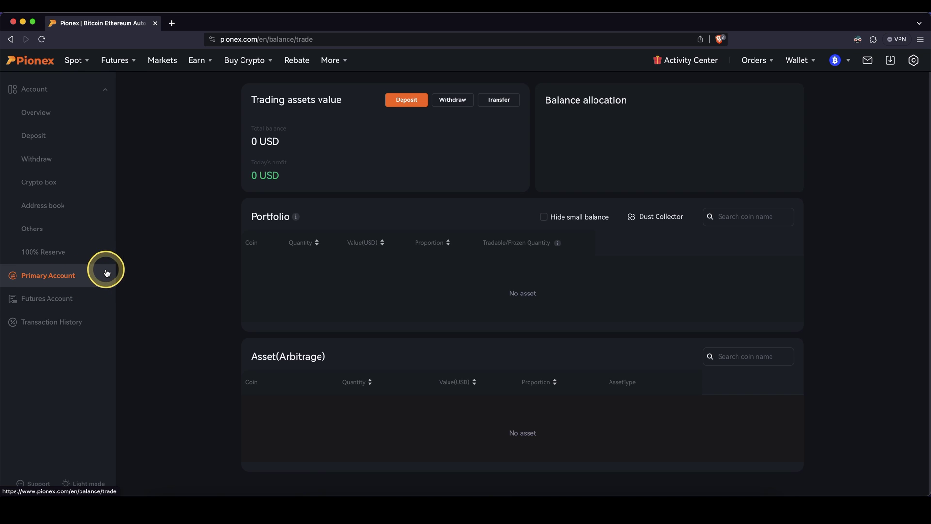
pyautogui.click(78, 298)
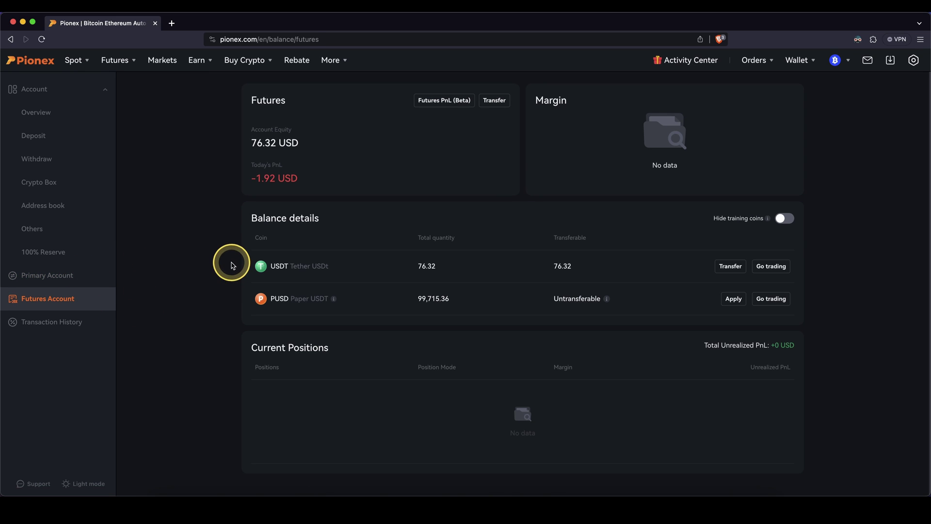
pyautogui.moveTo(250, 258); pyautogui.dragTo(227, 257)
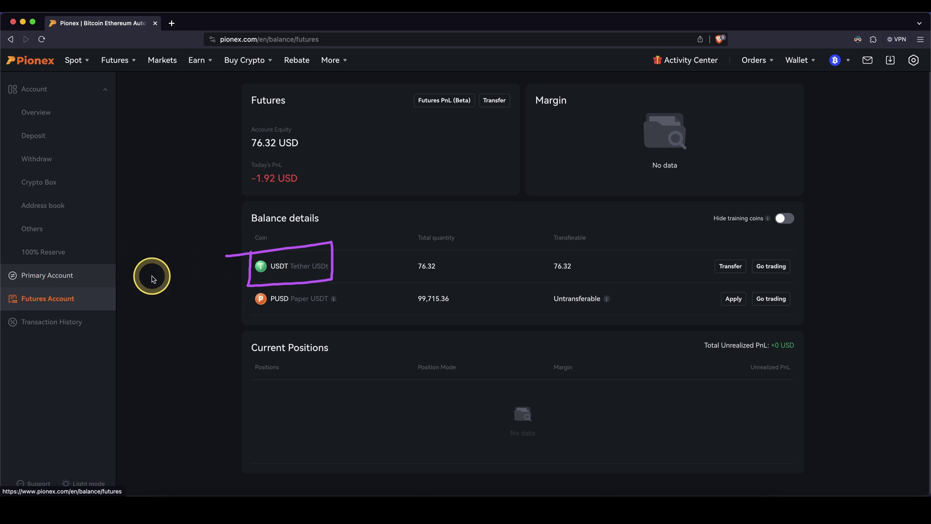
pyautogui.click(495, 101)
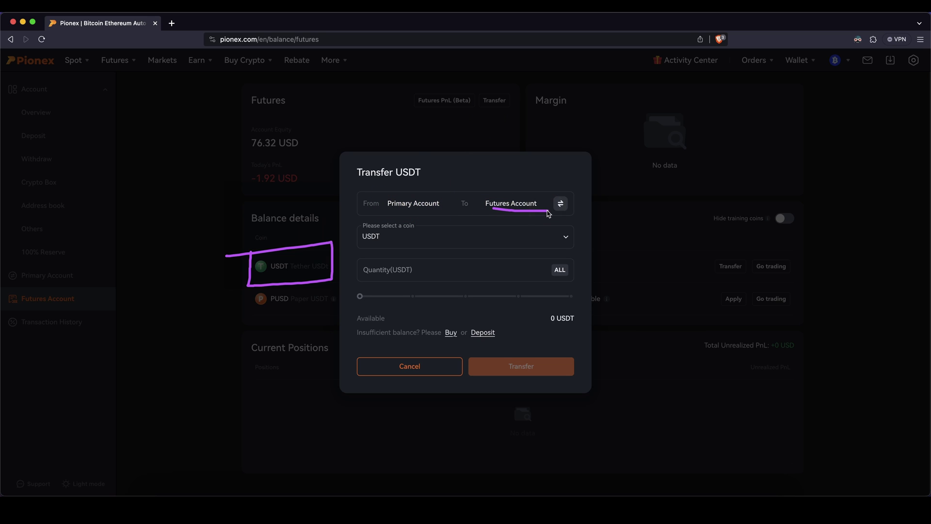
pyautogui.click(409, 240)
pyautogui.click(402, 257)
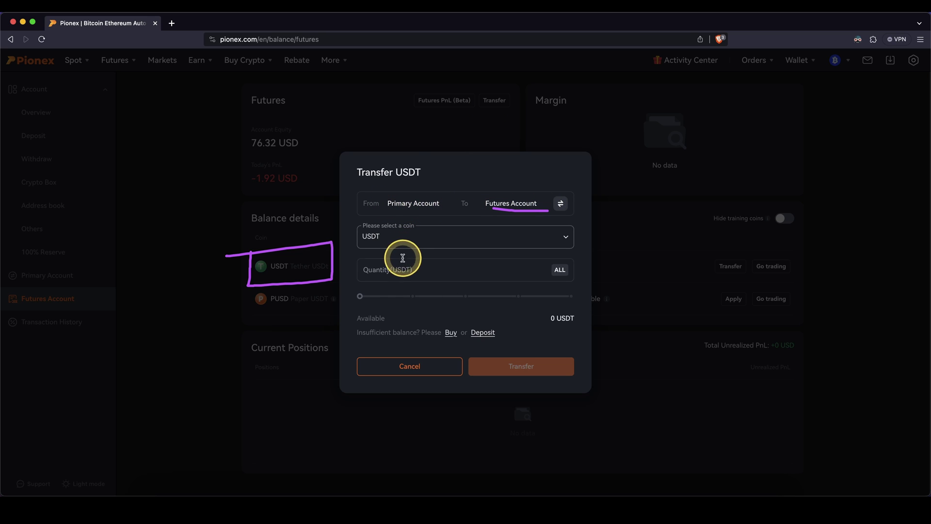
pyautogui.moveTo(377, 244); pyautogui.dragTo(405, 241)
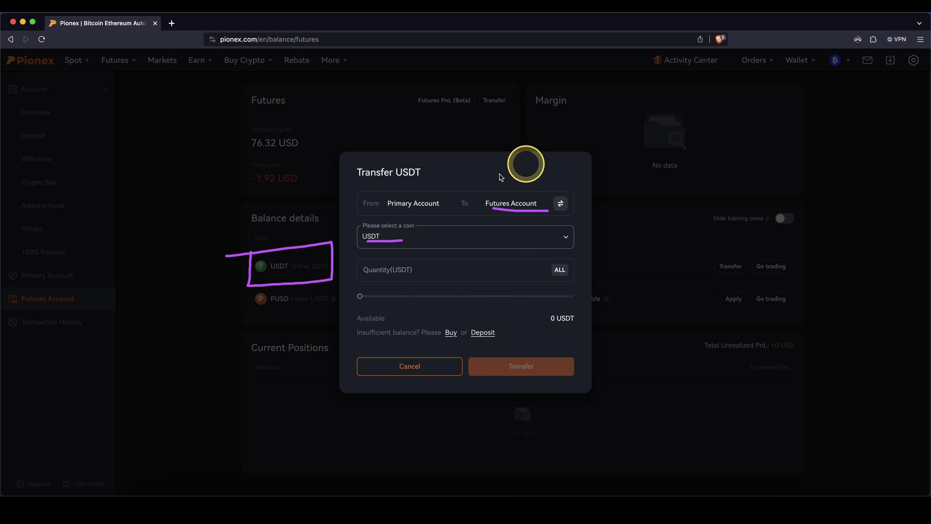
pyautogui.click(416, 365)
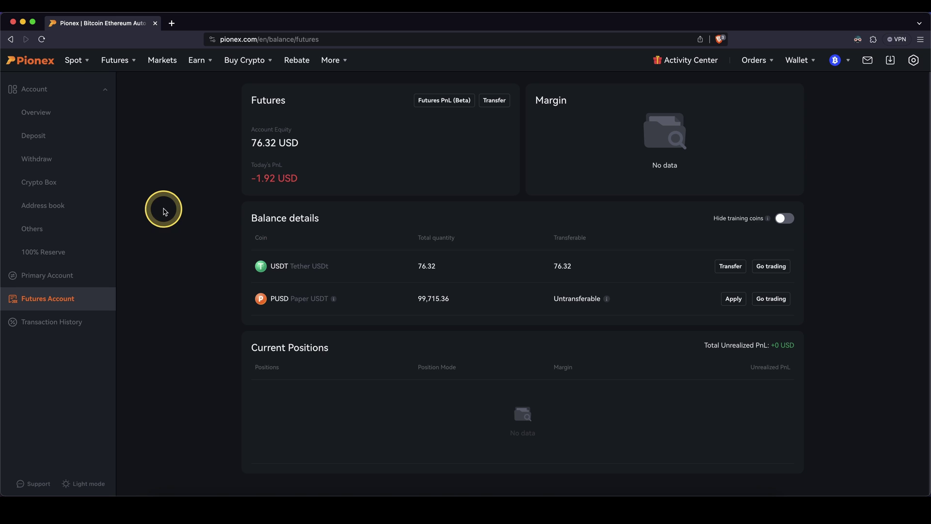
pyautogui.moveTo(74, 60)
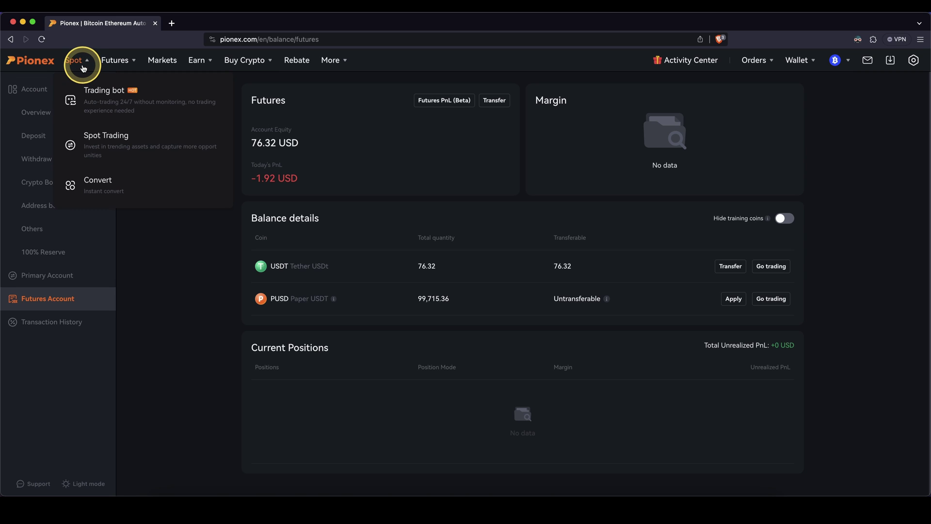
# Go to Spot > Convert and set the form to convert BTC into USDT, ready for a quantity
pyautogui.click(114, 195)
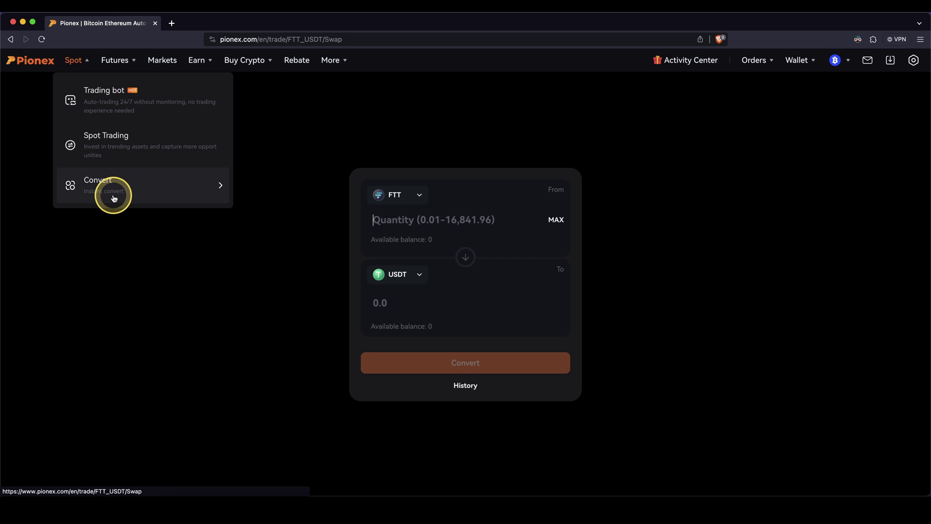
pyautogui.click(404, 197)
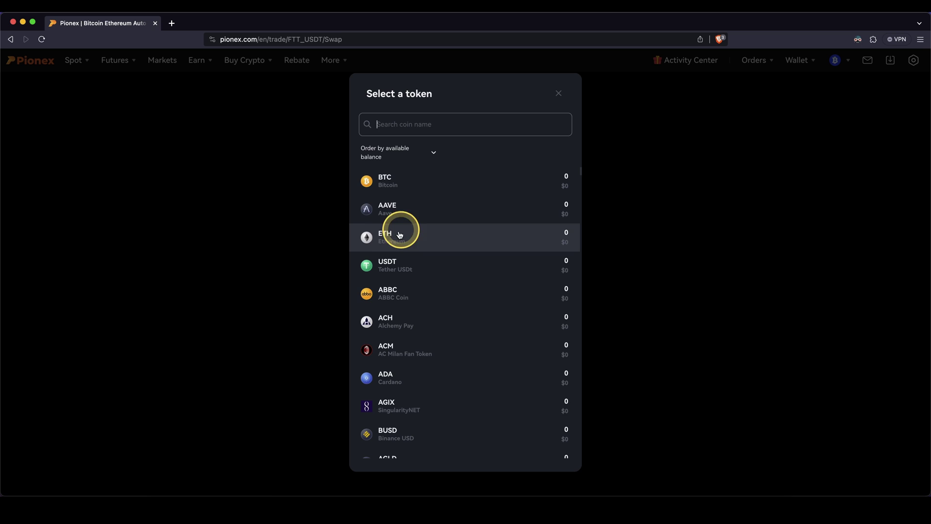
pyautogui.click(412, 193)
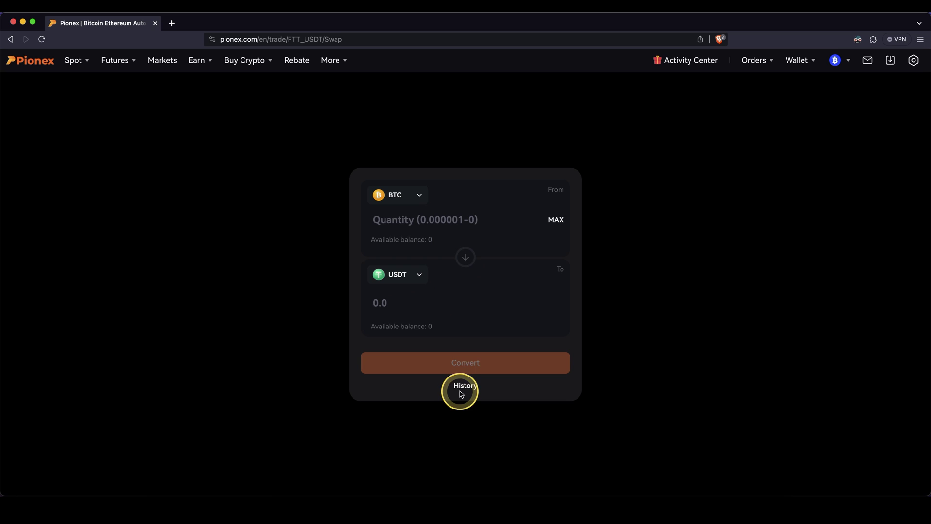
pyautogui.click(554, 216)
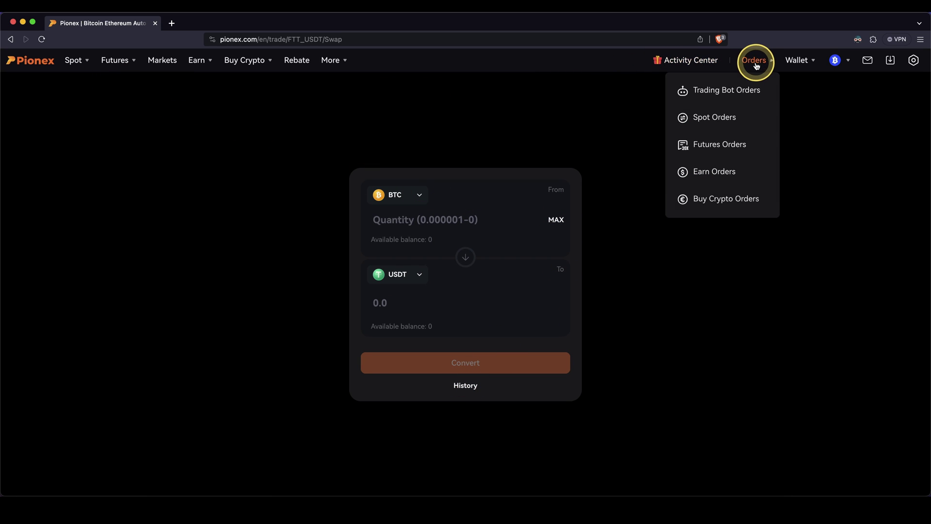
# Check the Futures account USDT, then open the referral sign-up link with up to 2,125 USDT rewards in a new tab
pyautogui.moveTo(800, 60)
pyautogui.click(753, 167)
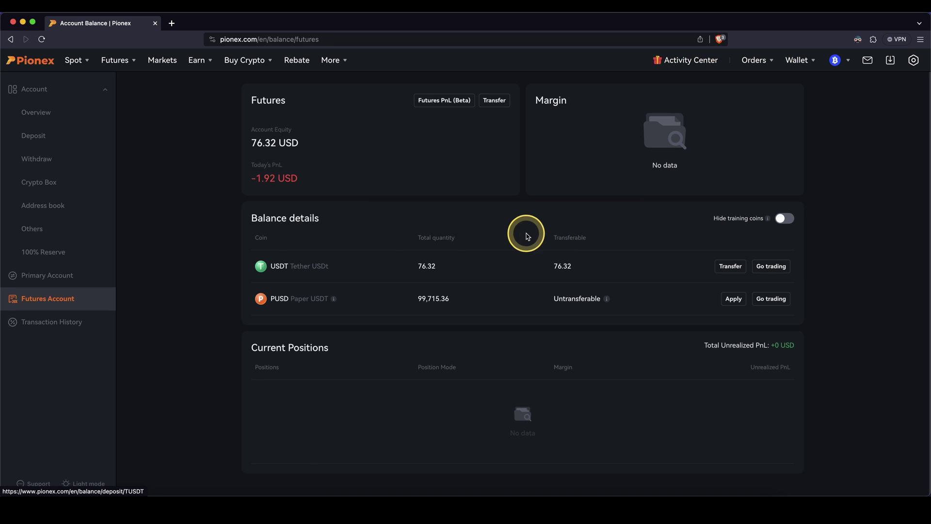
pyautogui.moveTo(259, 281); pyautogui.dragTo(277, 257)
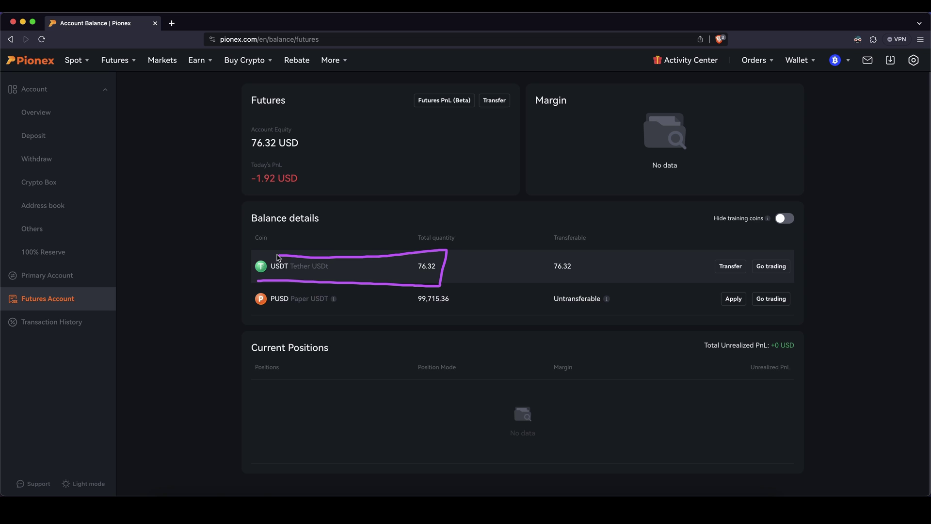
pyautogui.click(207, 284)
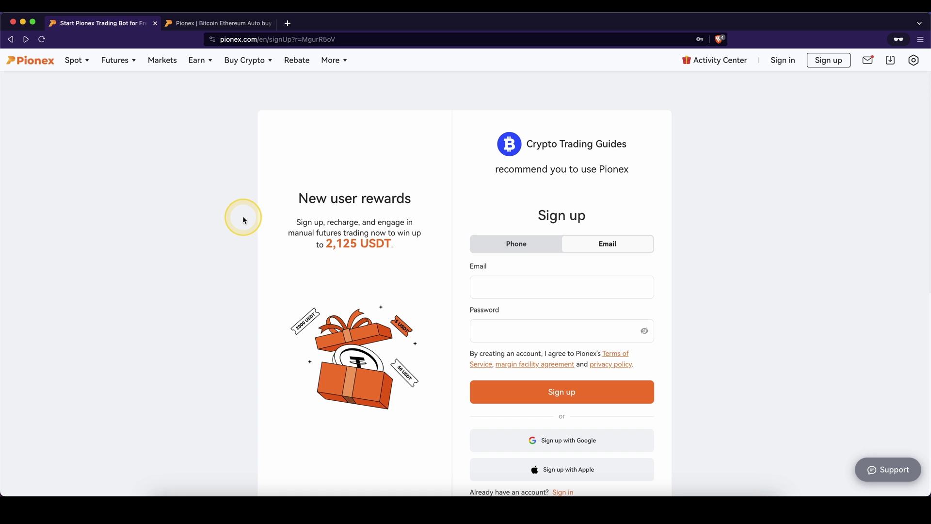
pyautogui.moveTo(278, 182); pyautogui.dragTo(438, 165)
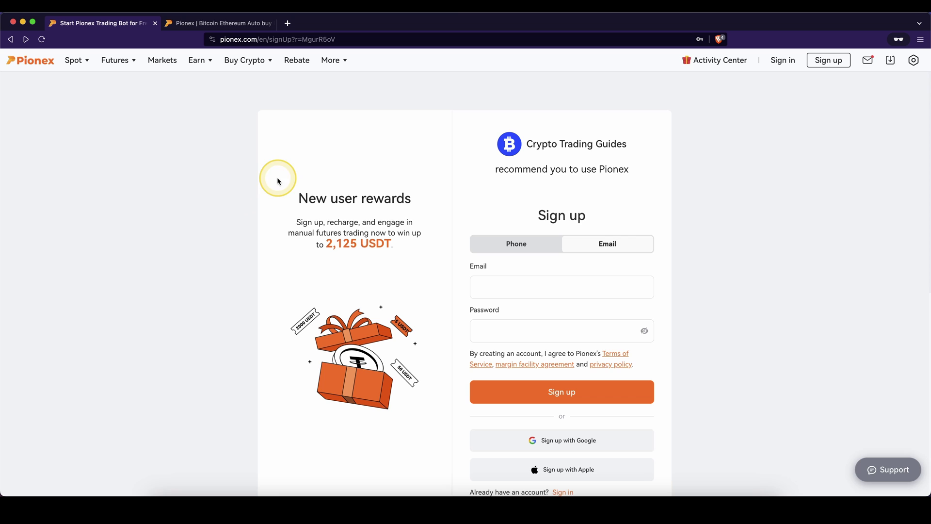
pyautogui.click(286, 177)
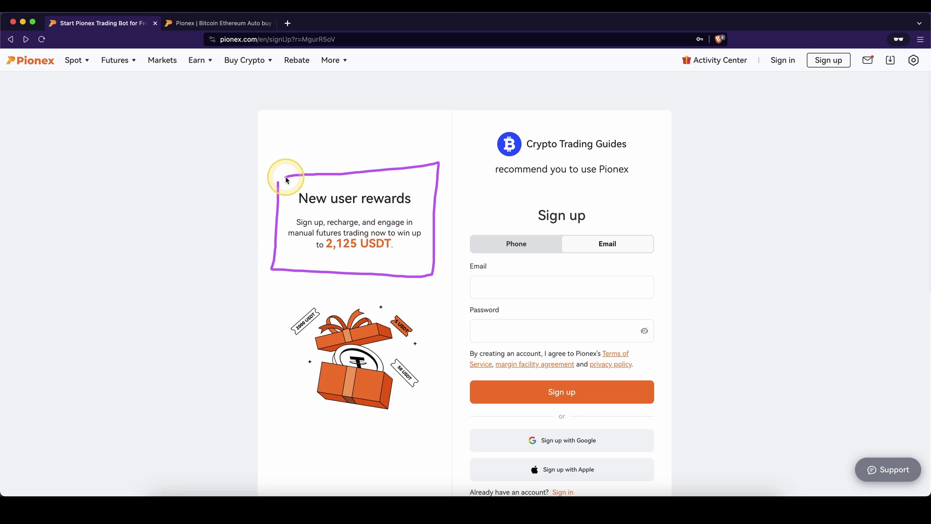